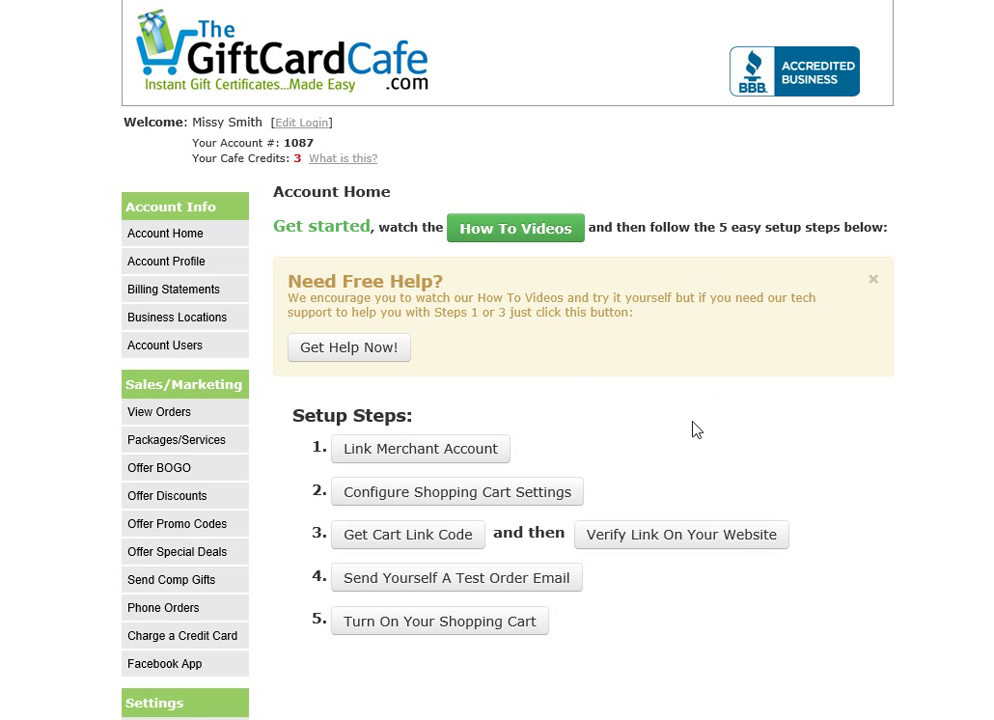
- Open the Link Merchant Account page from the setup steps
scroll(651, 425, "down", 3)
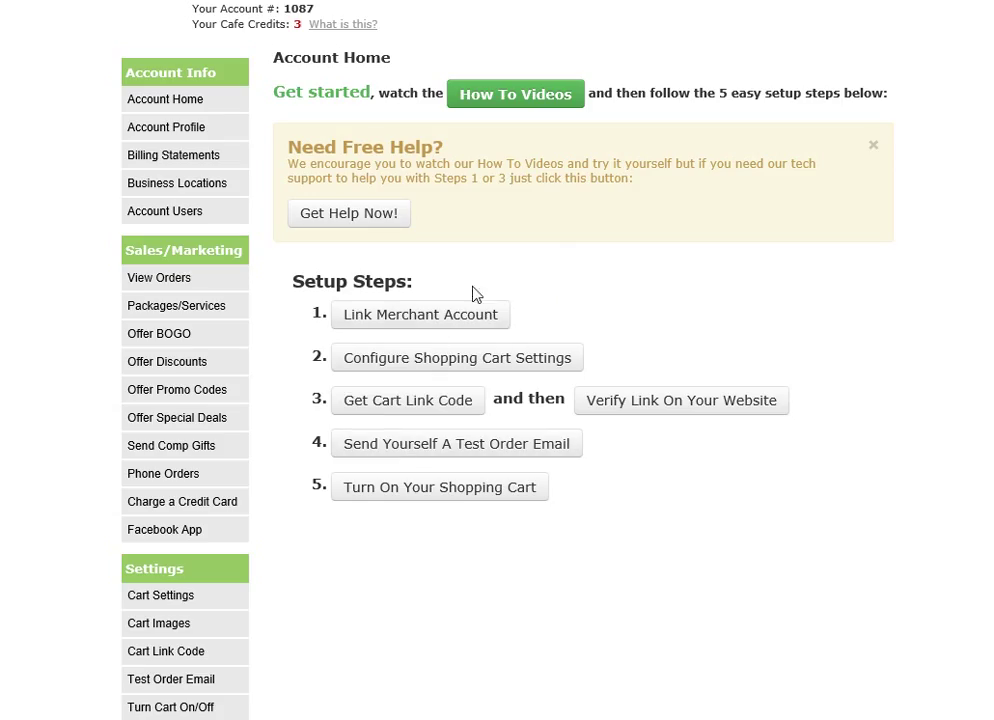
left_click(425, 316)
scroll(752, 438, "down", 3)
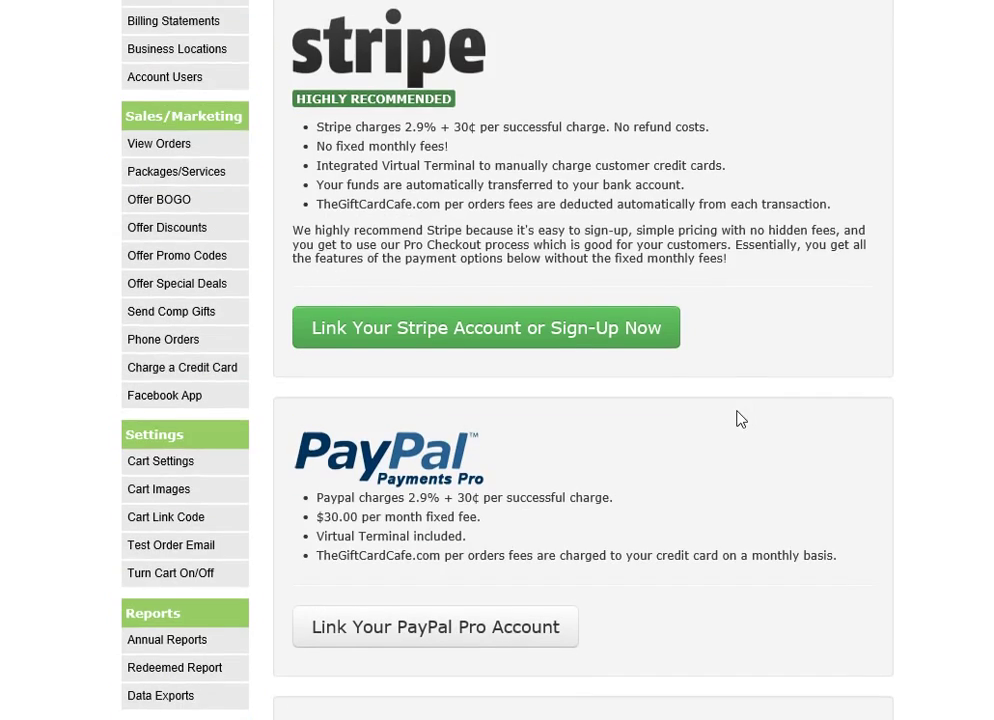
- Examine the fees and features of the Stripe, PayPal Payments Pro and Authorize.Net merchant account options
scroll(739, 415, "up", 2)
scroll(750, 390, "down", 3)
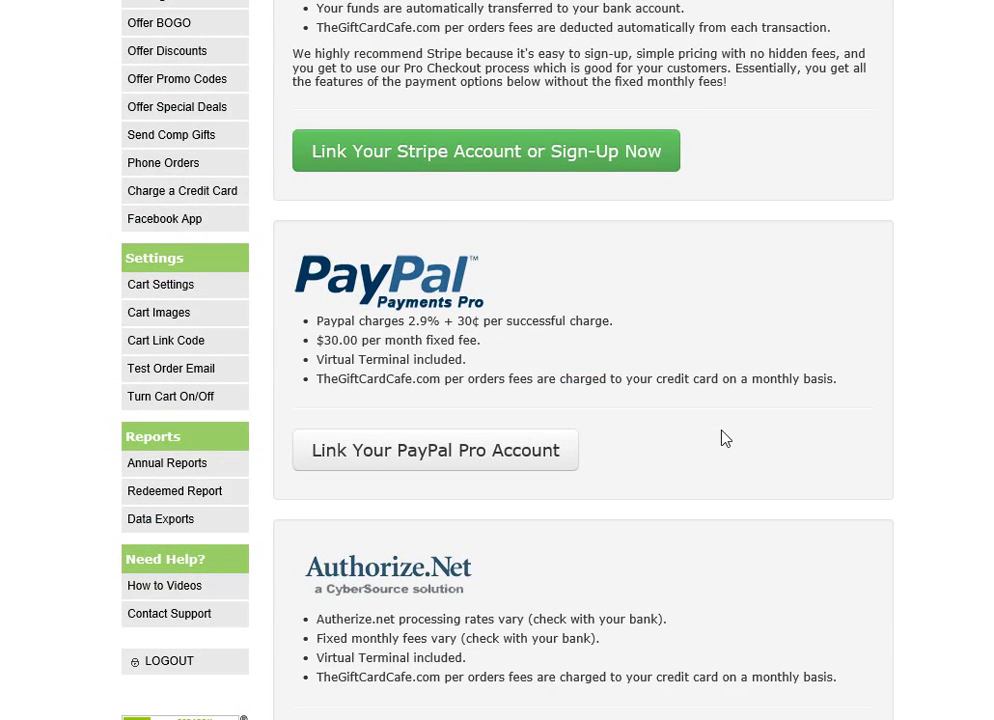
scroll(721, 437, "up", 2)
scroll(721, 437, "down", 2)
left_click_drag(318, 341, 477, 341)
left_click(476, 344)
scroll(650, 366, "up", 5)
scroll(593, 360, "down", 1)
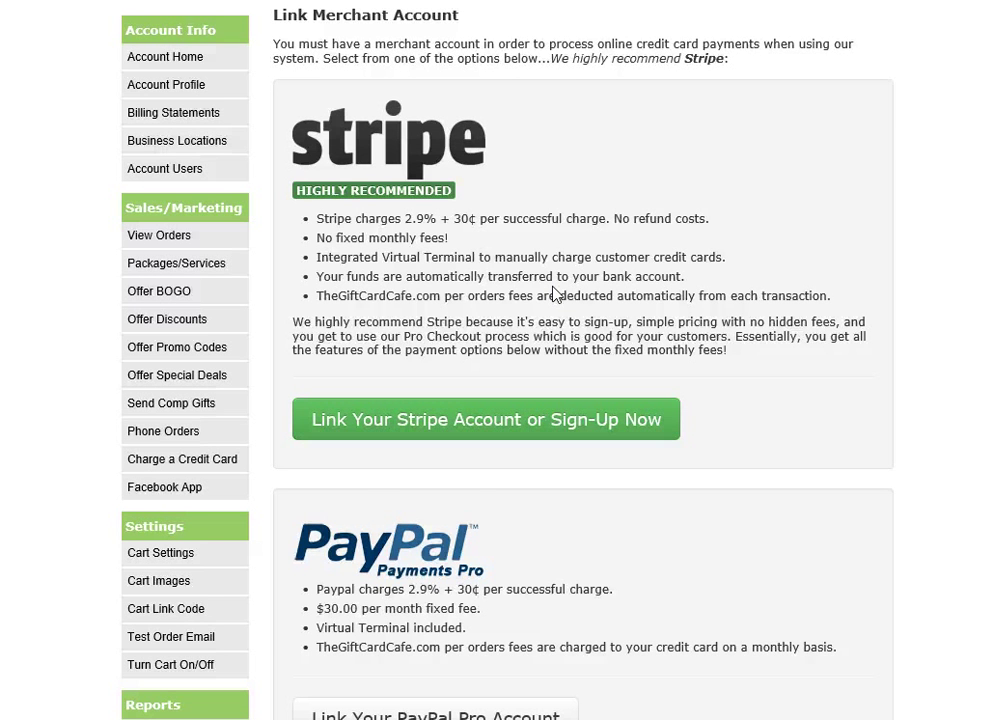
scroll(614, 255, "down", 4)
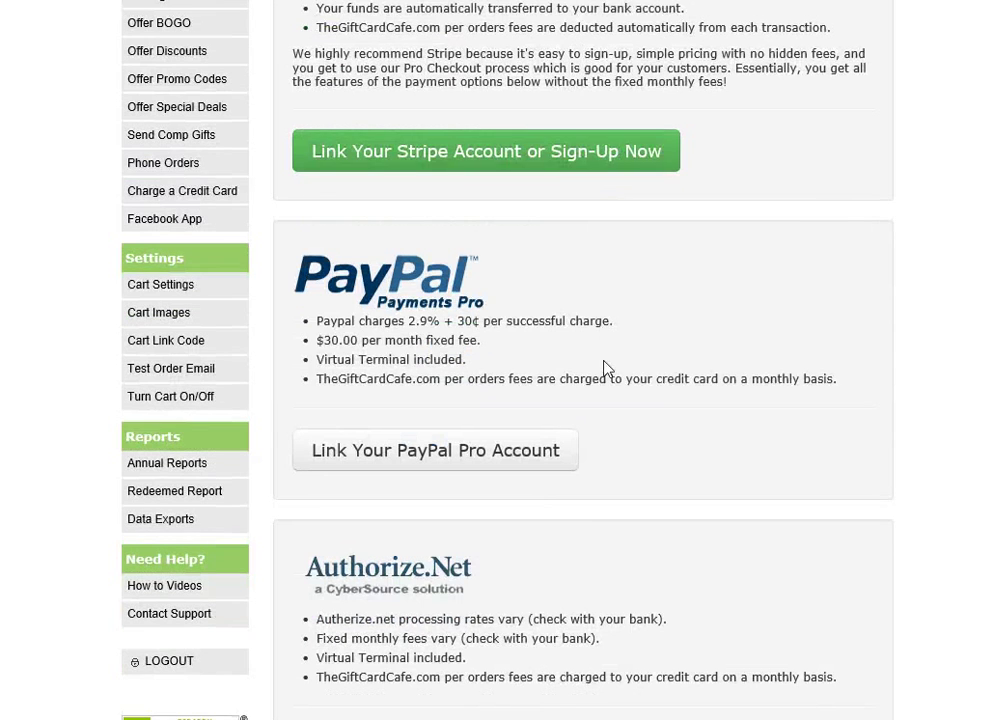
scroll(705, 250, "up", 2)
scroll(700, 248, "down", 2)
- Open the PayPal Pro account linking form and review its warning, sample credentials and API credential fields
left_click(436, 455)
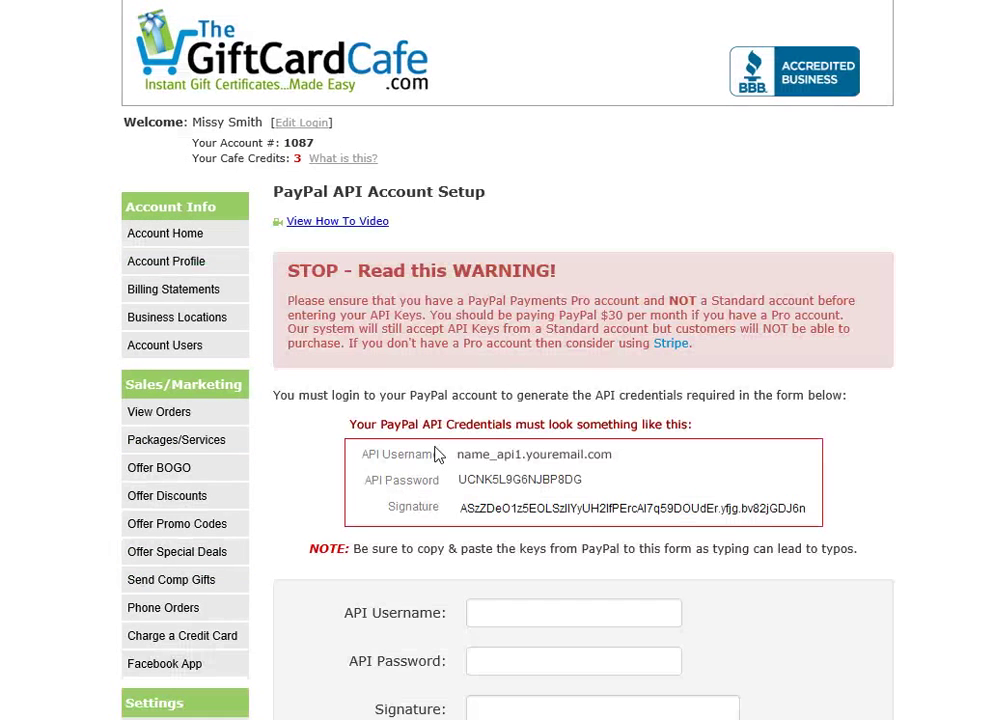
scroll(617, 337, "down", 2)
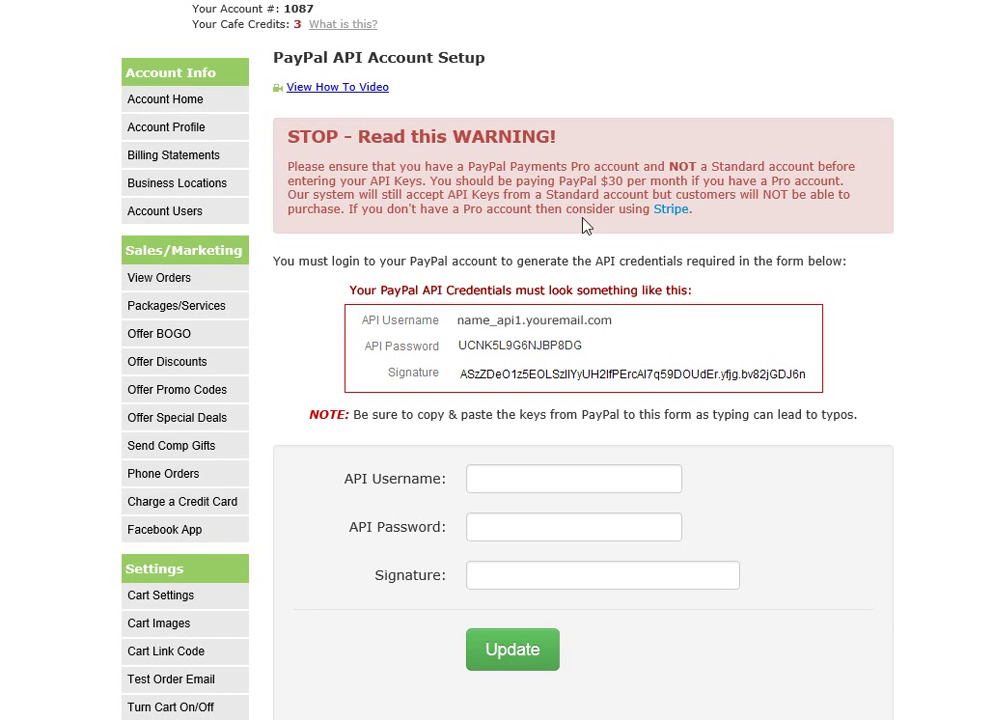
scroll(743, 284, "down", 2)
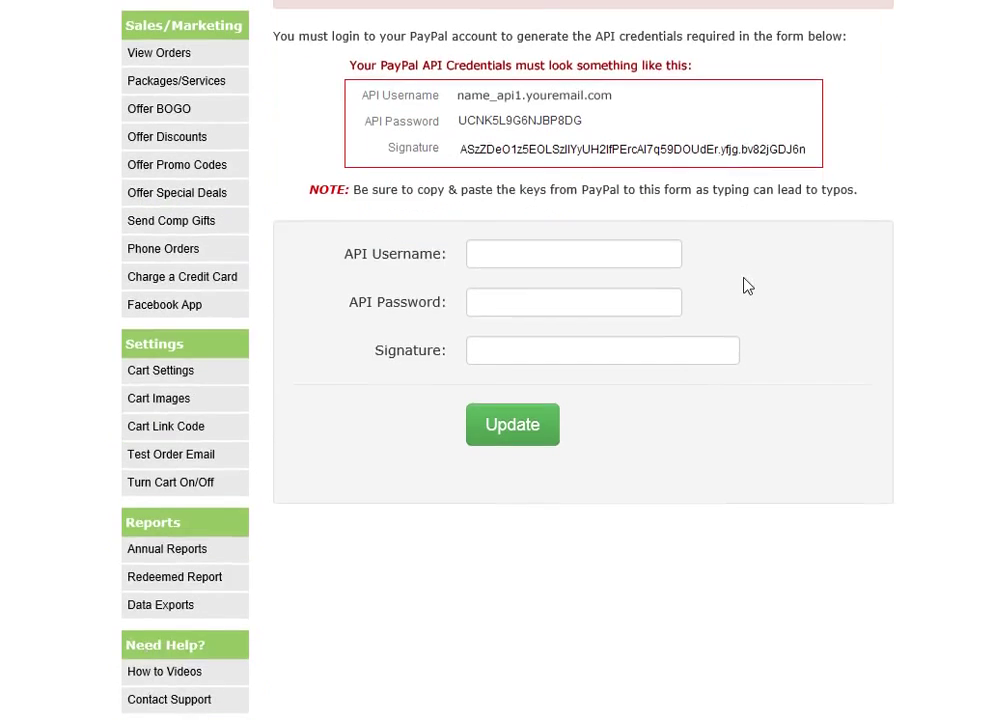
scroll(743, 284, "up", 1)
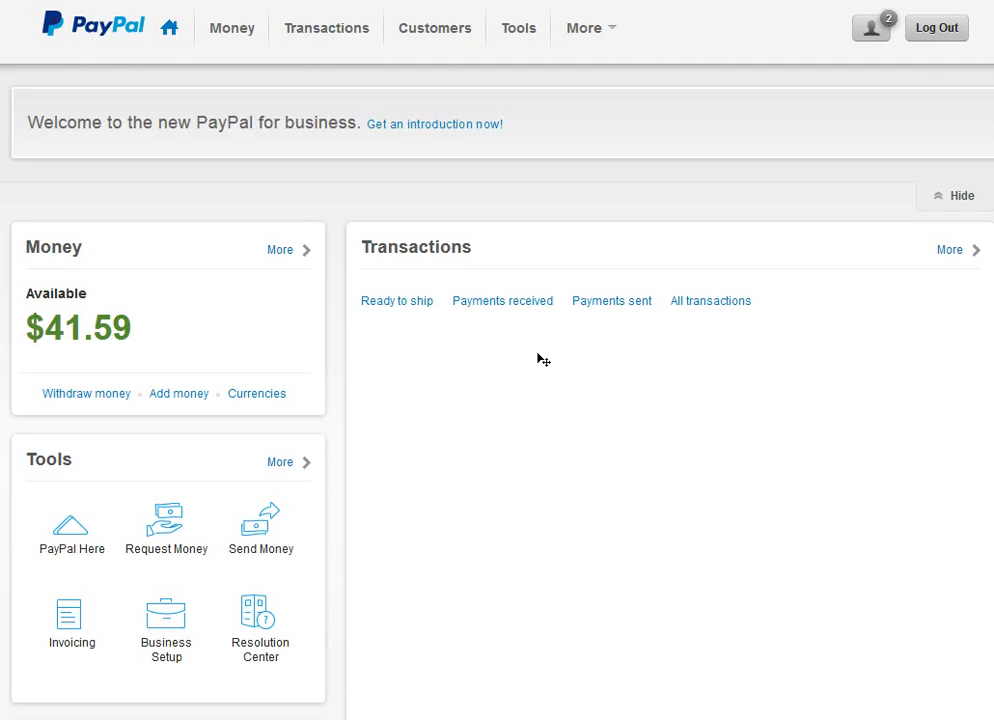
- Switch to the PayPal business account and go to API Access among its business tools
left_click(519, 28)
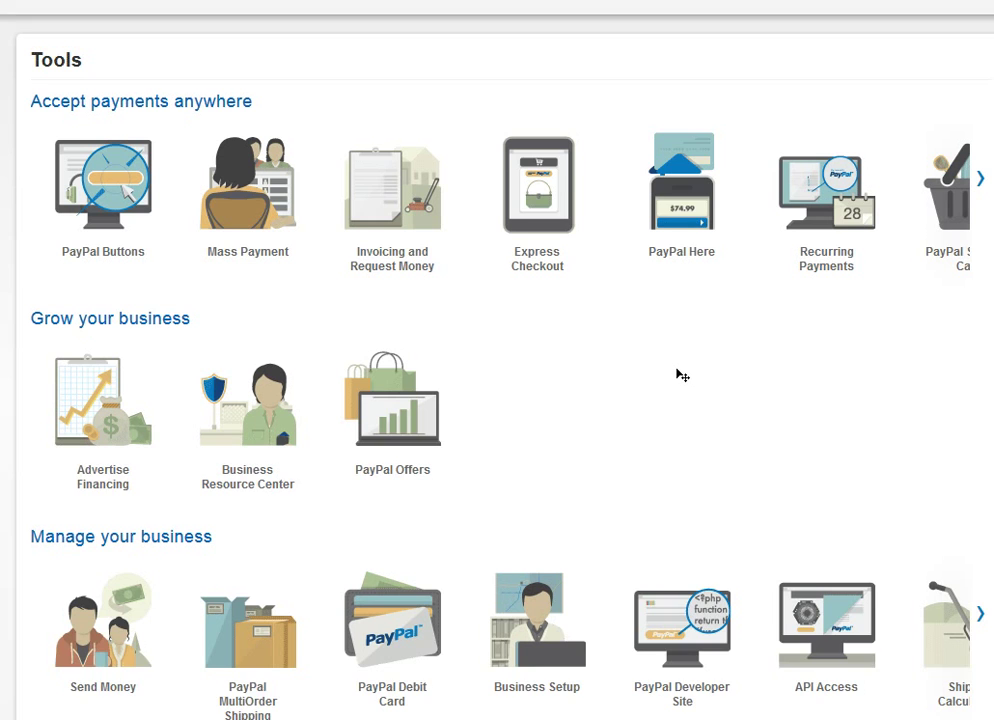
scroll(676, 396, "up", 1)
scroll(676, 396, "down", 1)
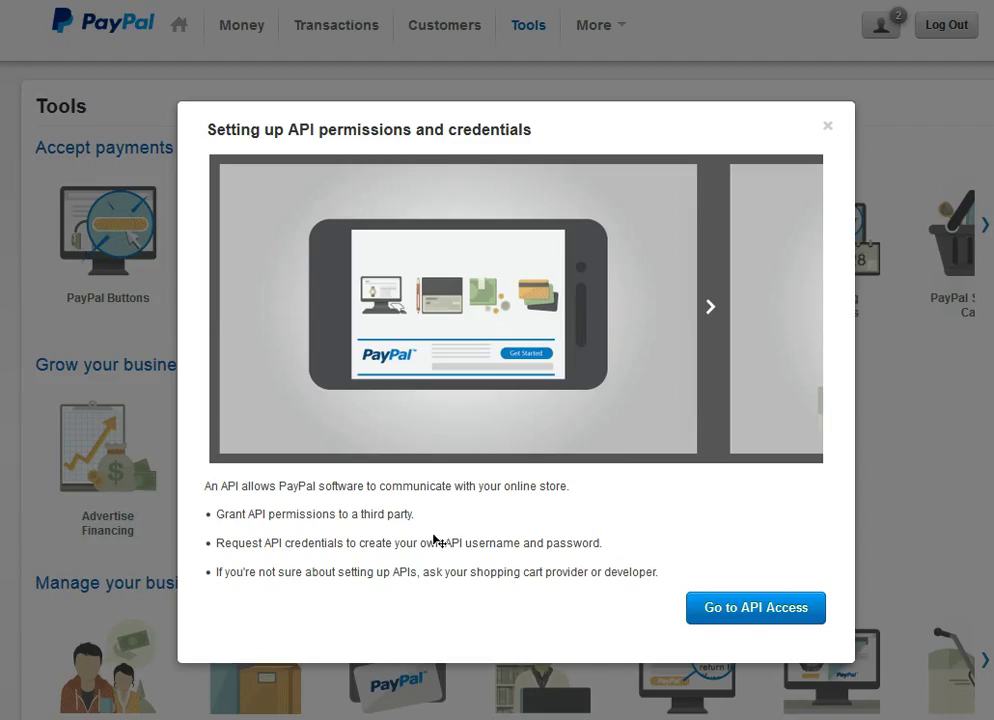
left_click(745, 612)
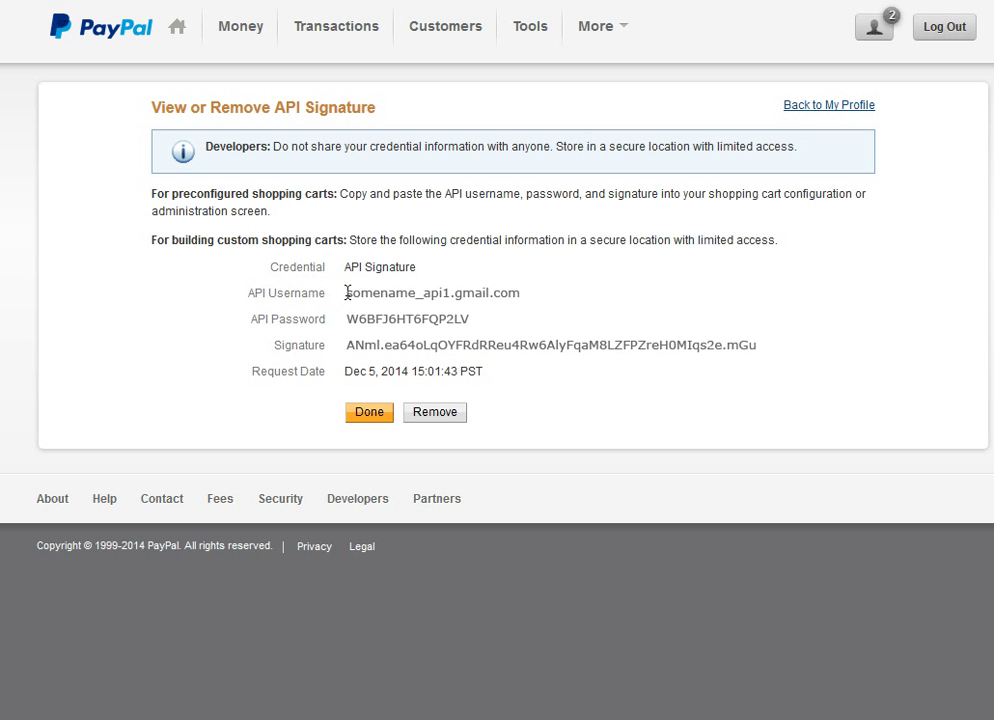
- Copy the API username from PayPal's API signature page into the API Username field of The Gift Card Cafe form
left_click_drag(346, 292, 529, 292)
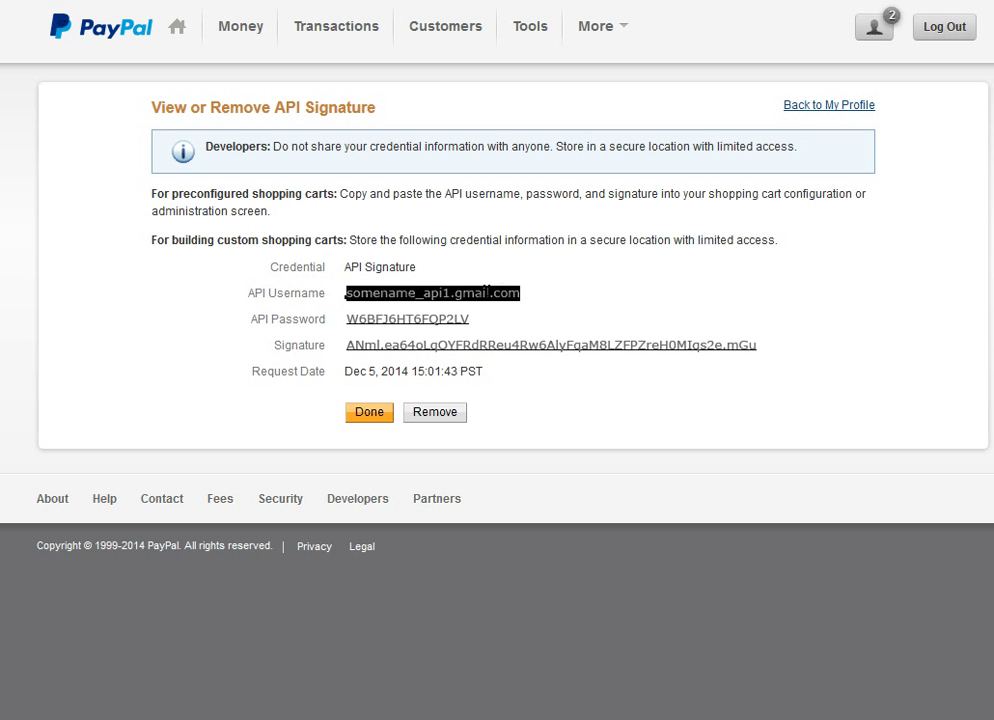
right_click(469, 288)
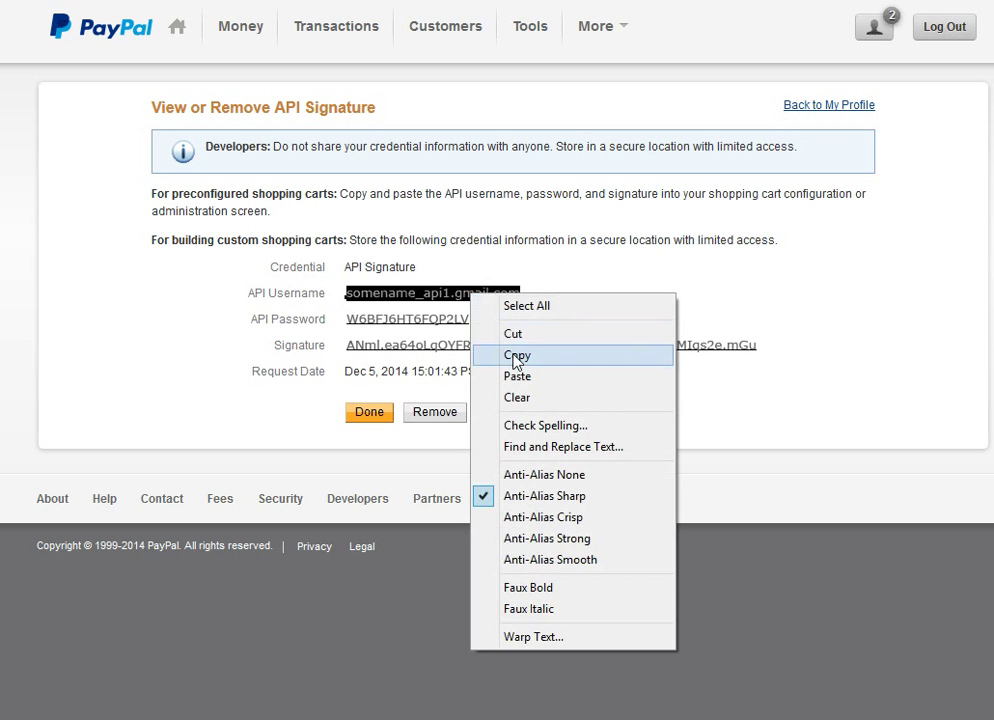
left_click(515, 355)
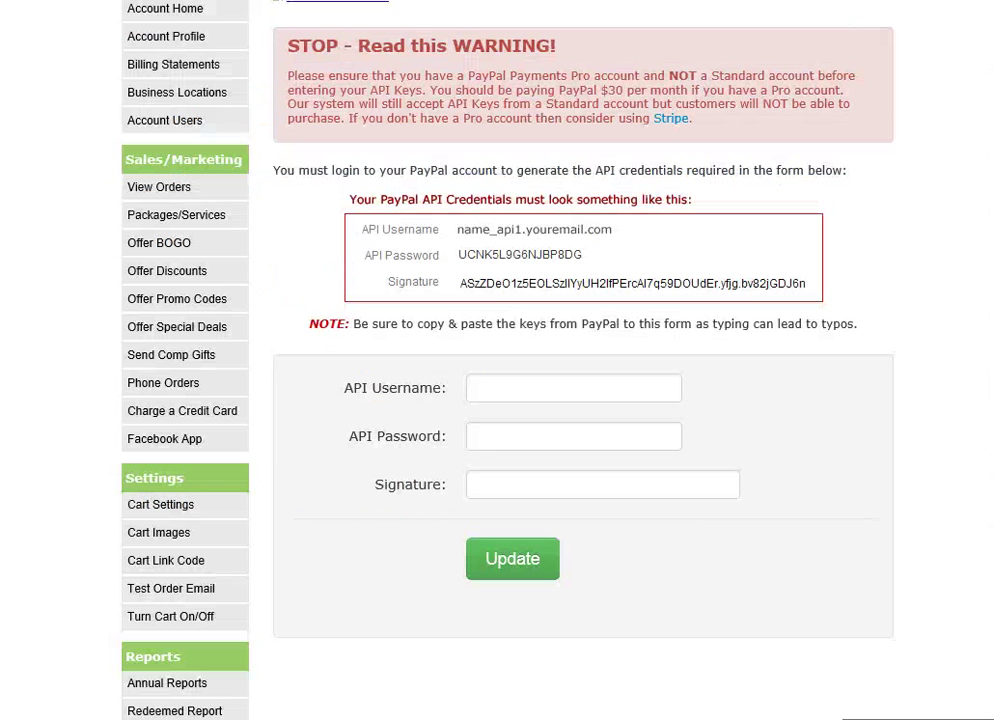
left_click(513, 382)
right_click(513, 380)
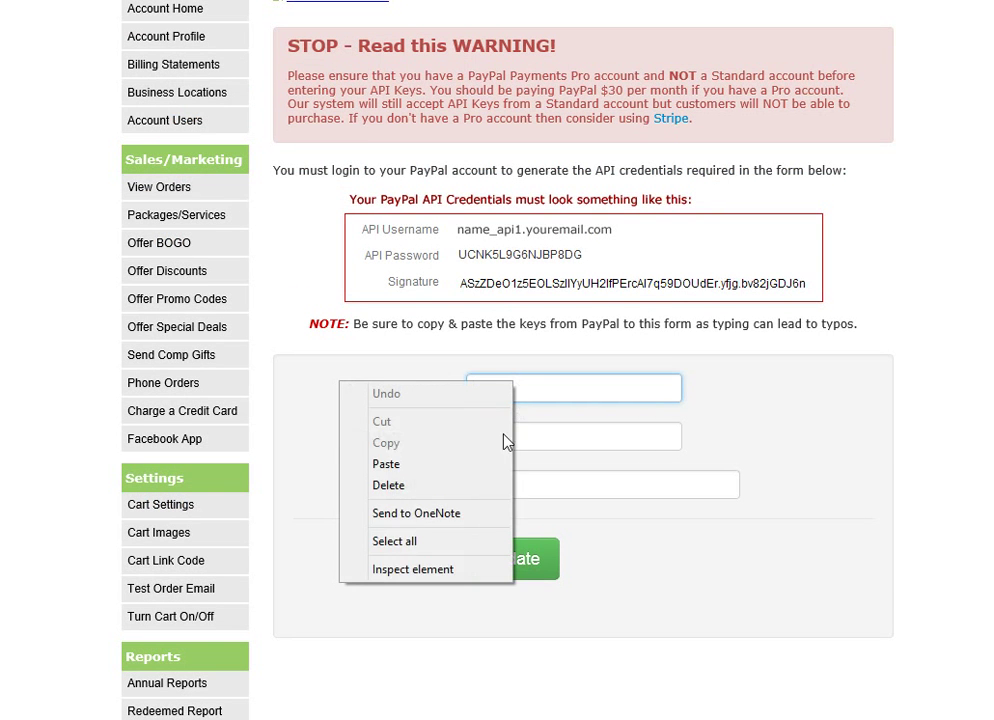
left_click(470, 463)
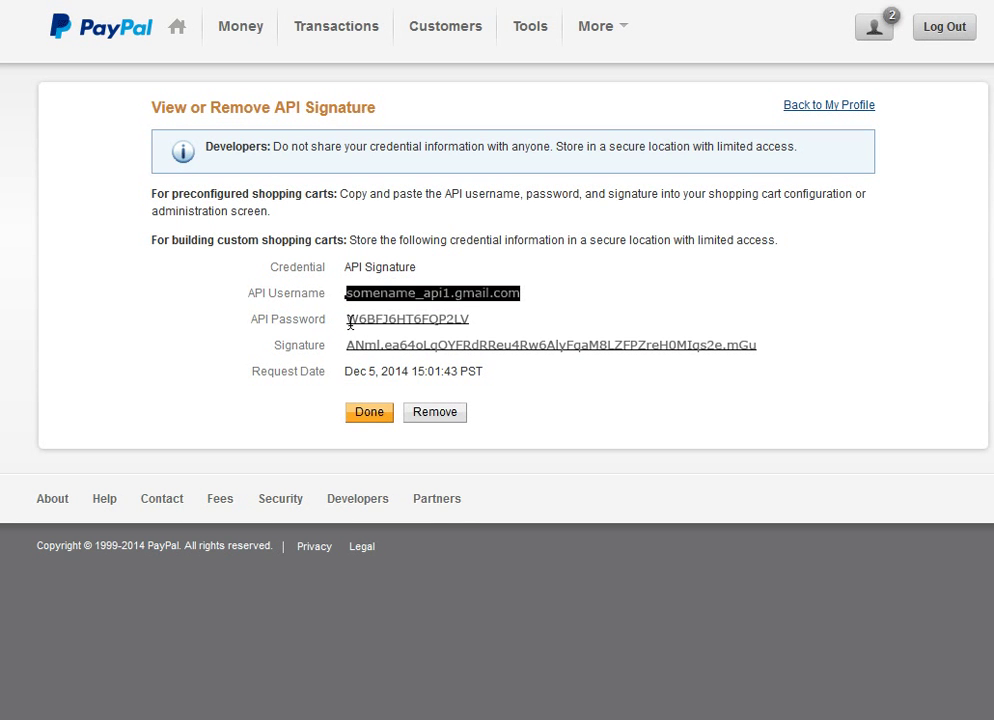
- Copy the API password from PayPal's API signature page into the API Password field of The Gift Card Cafe form
left_click_drag(350, 322, 470, 320)
right_click(422, 327)
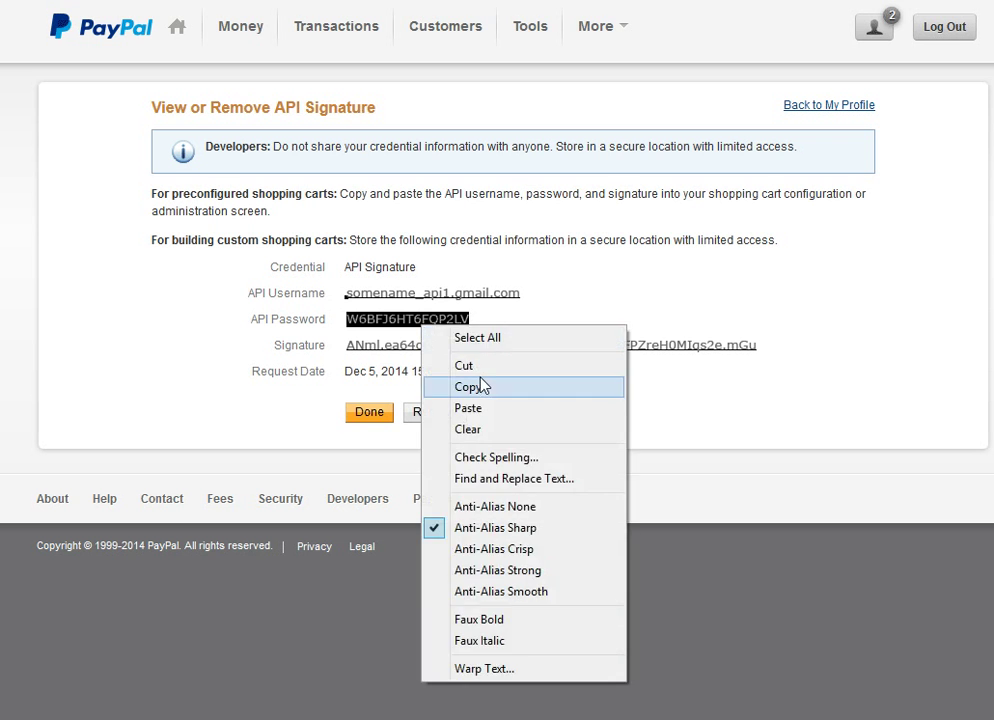
left_click(481, 387)
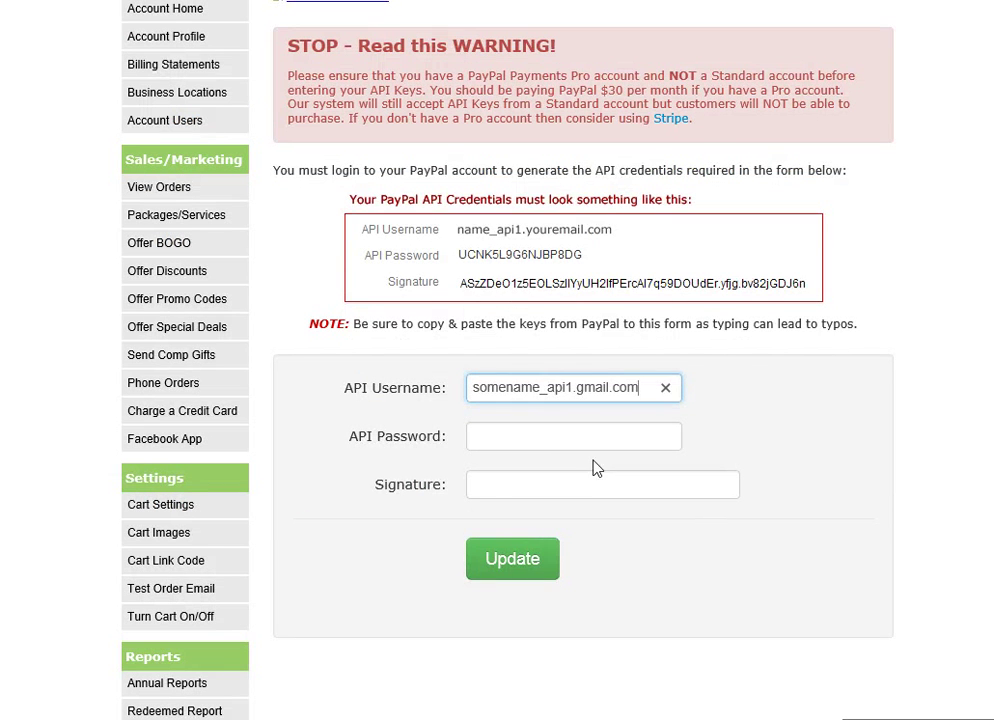
left_click(577, 442)
right_click(577, 442)
left_click(521, 524)
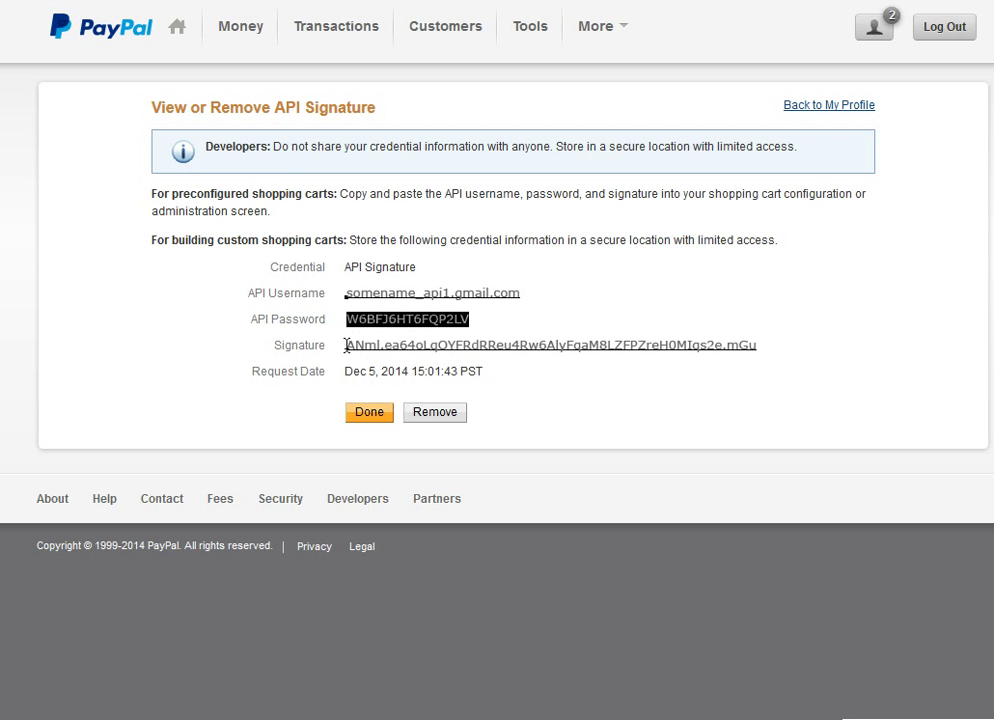
- Copy the API signature from PayPal into the Signature field of The Gift Card Cafe form and submit the credentials for validation
left_click_drag(346, 344, 760, 345)
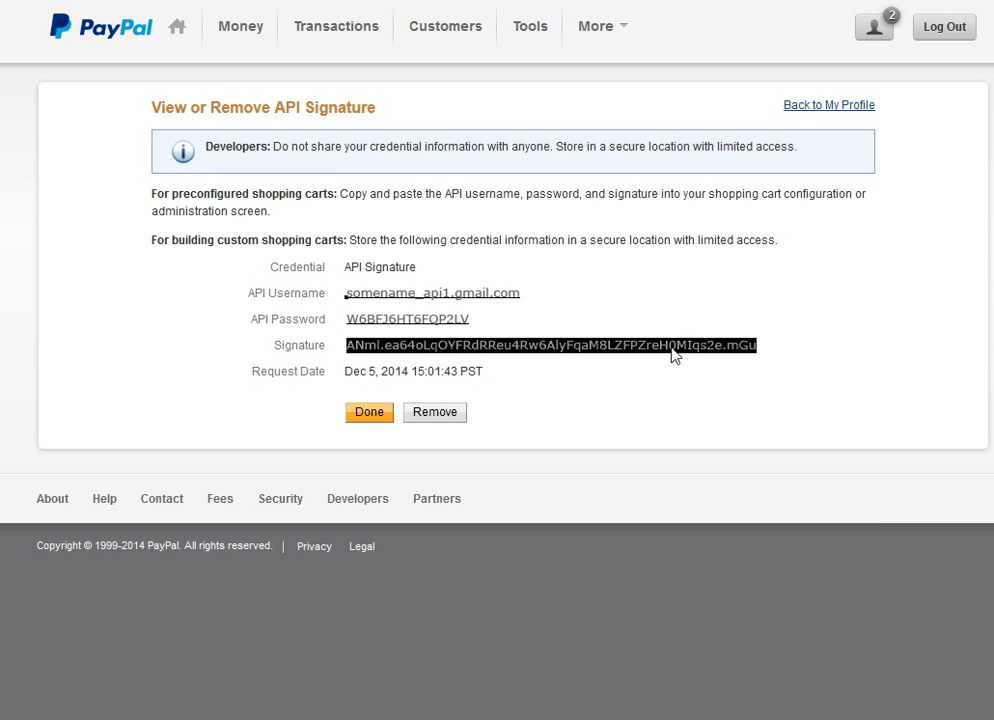
right_click(675, 355)
left_click(719, 412)
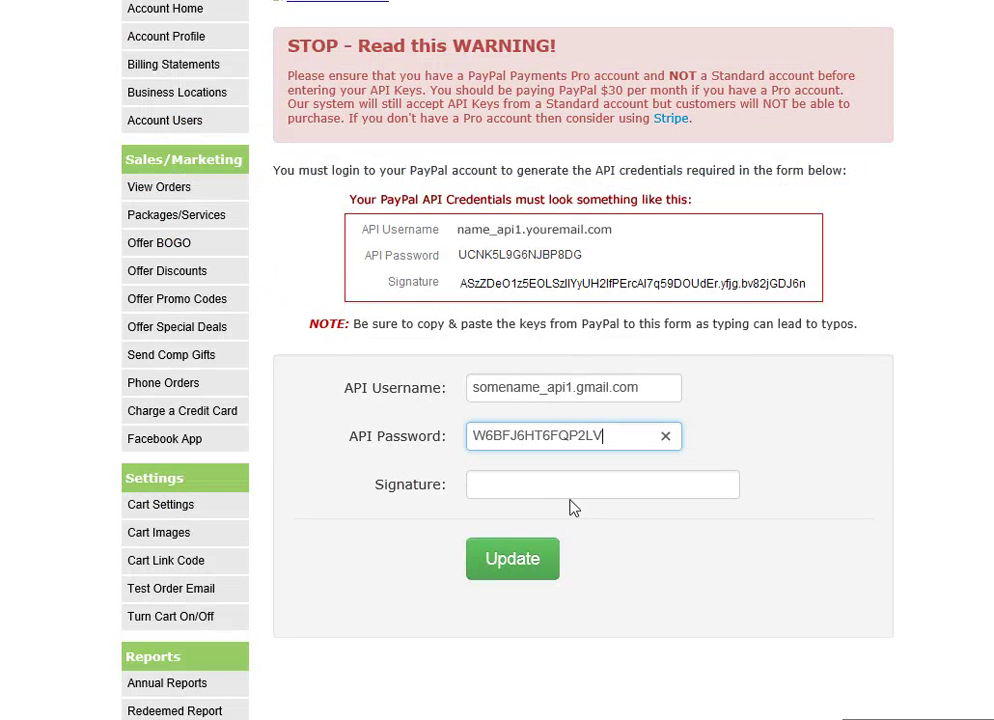
left_click(559, 485)
right_click(559, 488)
left_click(515, 572)
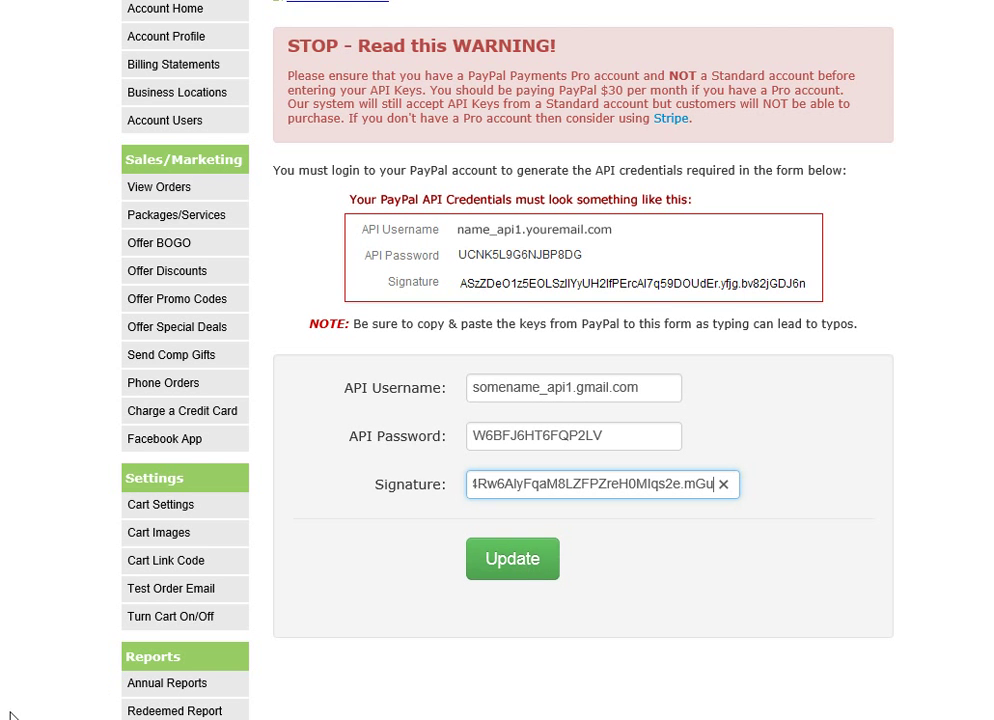
key("Return")
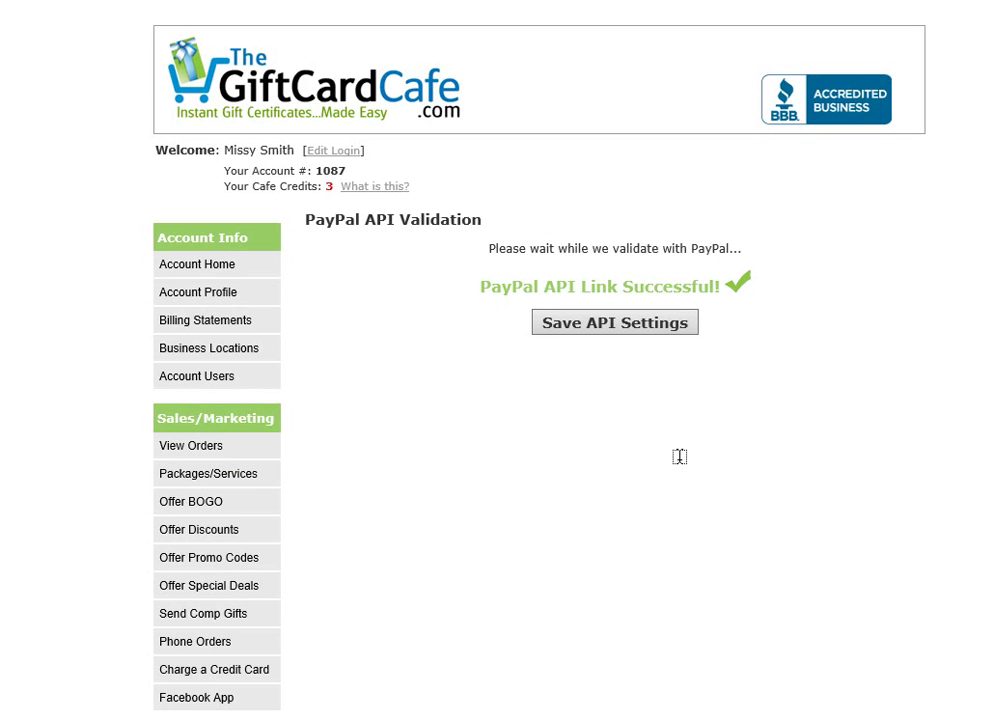